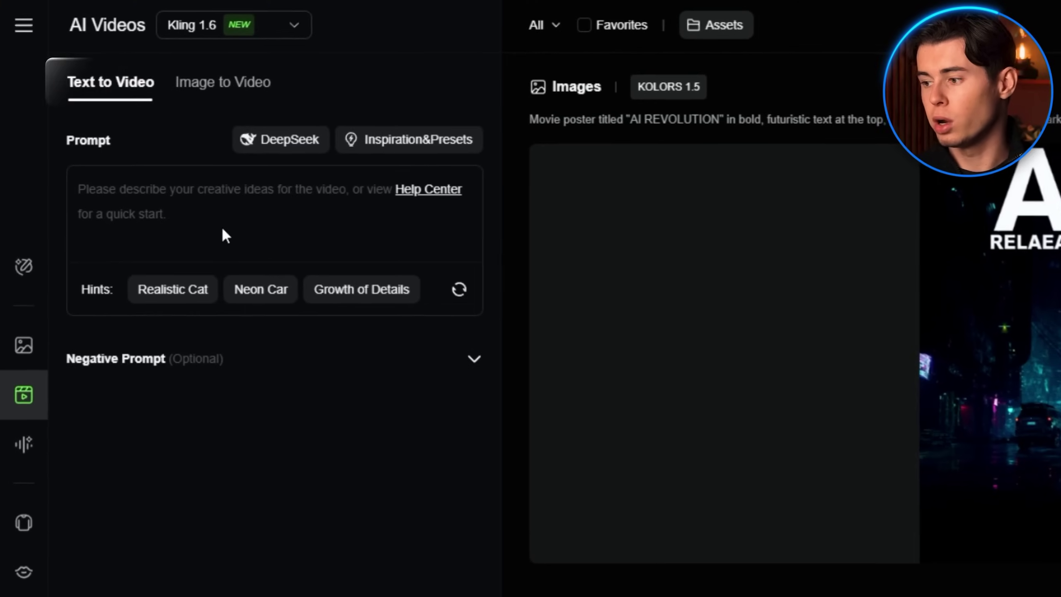
- Return to Text to Video and start describing a rugged explorer in a brown leather jacket
left_click(223, 83)
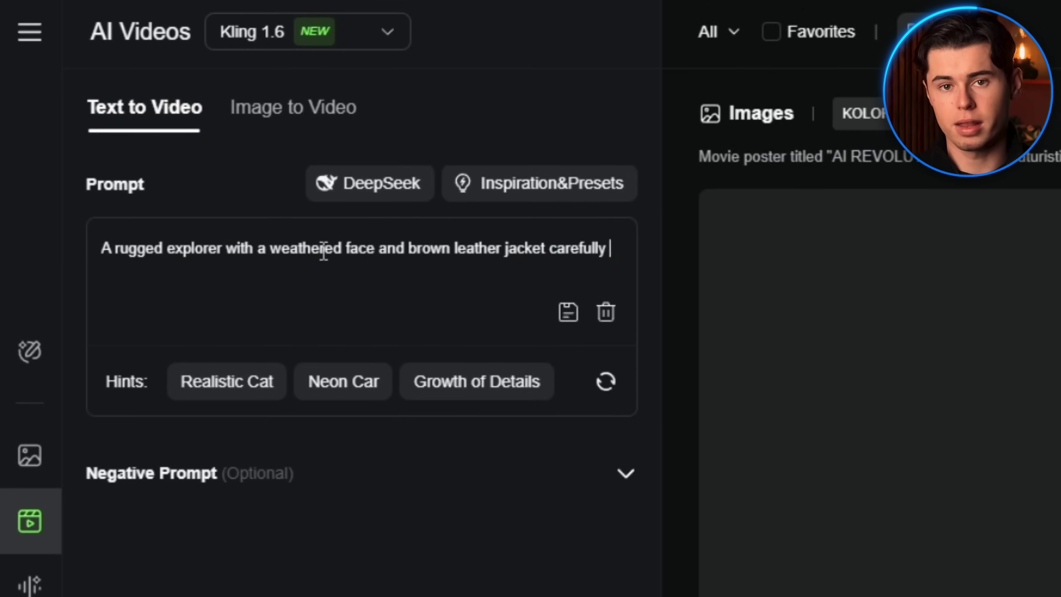
- Continue the explorer prompt with a misty pine forest, golden sunlight and a forward-tracking camera
type("navigates through a dense, misty forest with towering p")
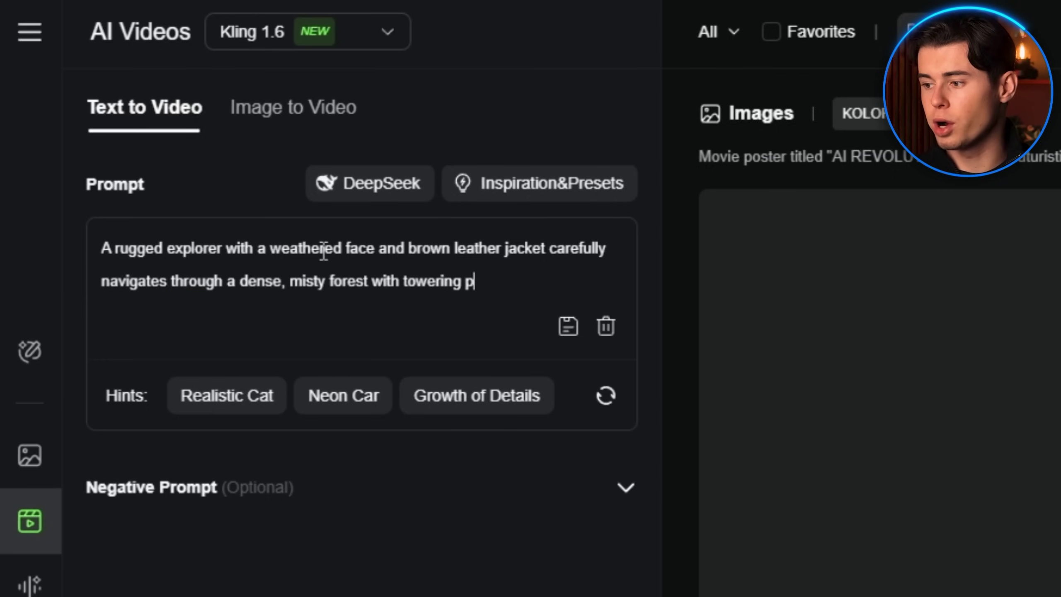
type("lden sunlight filters through the canopy, creating dramatic shadows, photorealistic.")
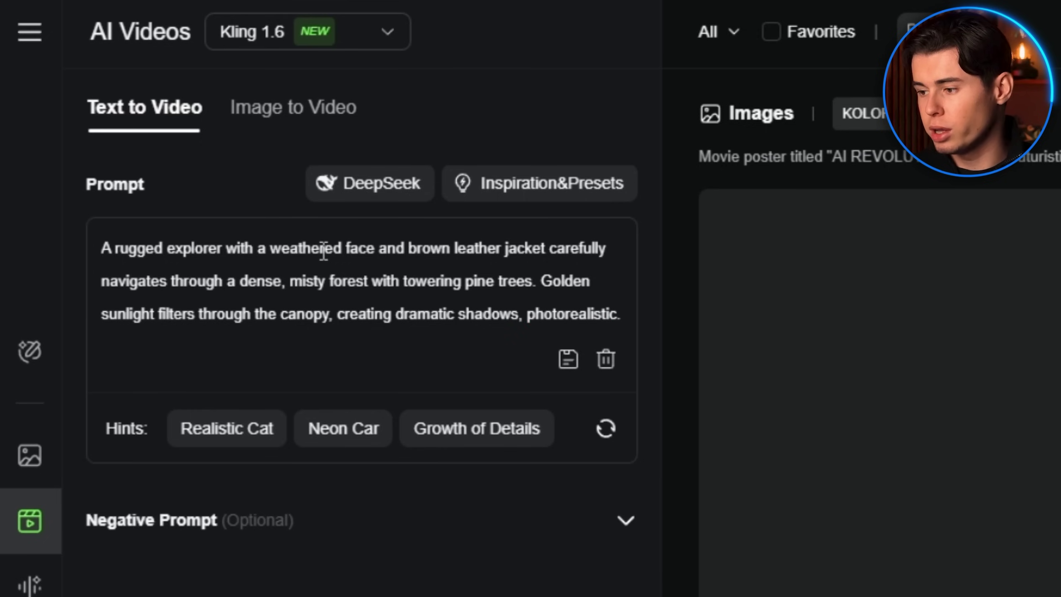
type(" The camera slowly tracks forward,")
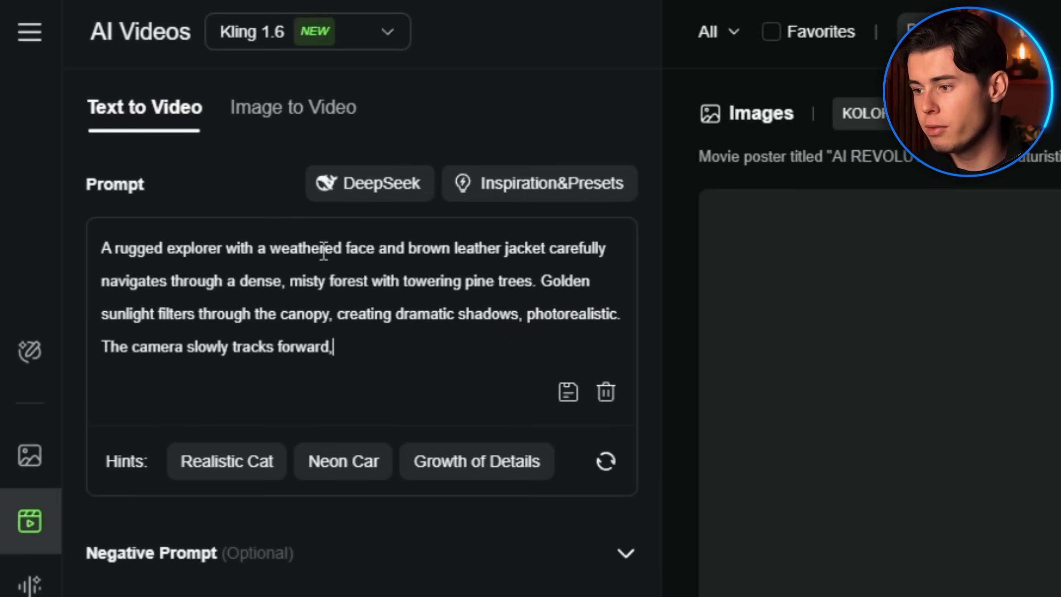
type(" as he moves deep")
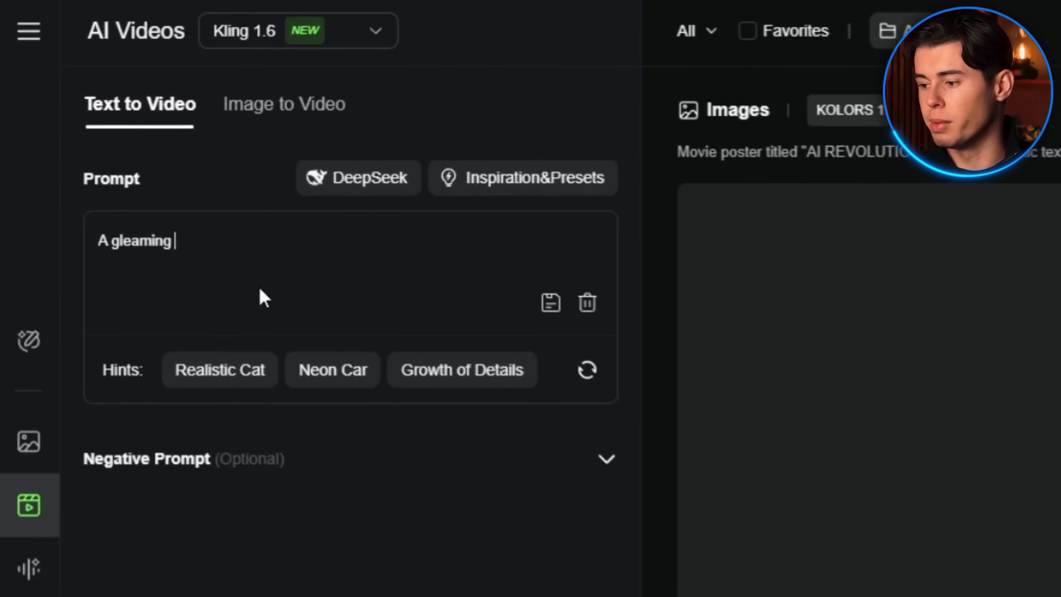
- Replace the prompt with a gleaming futuristic metropolis of glass skyscrapers and flying vehicles
type("futuristic metropo")
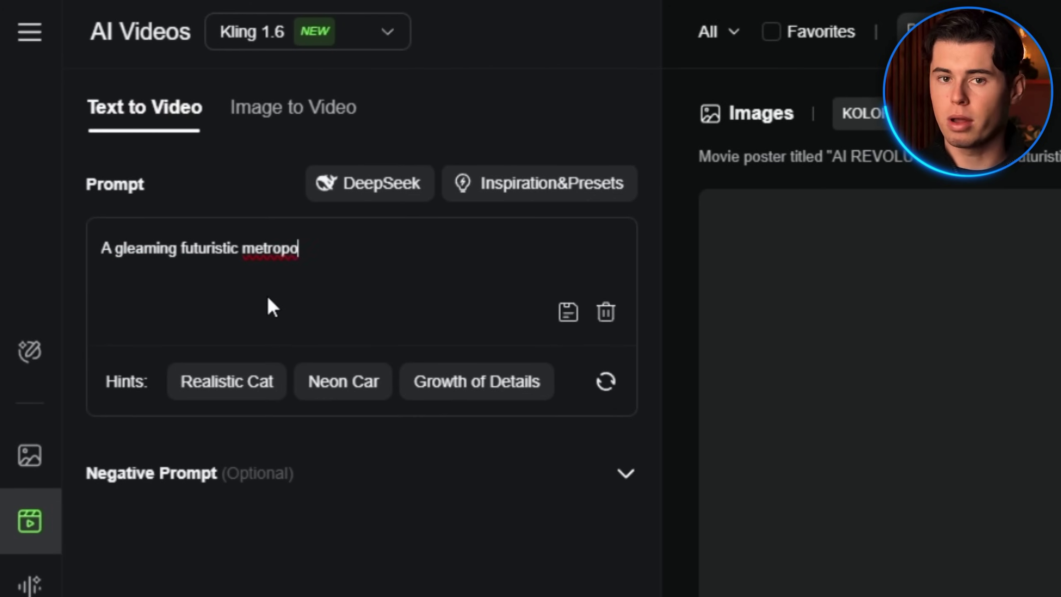
type("lis with towering glas")
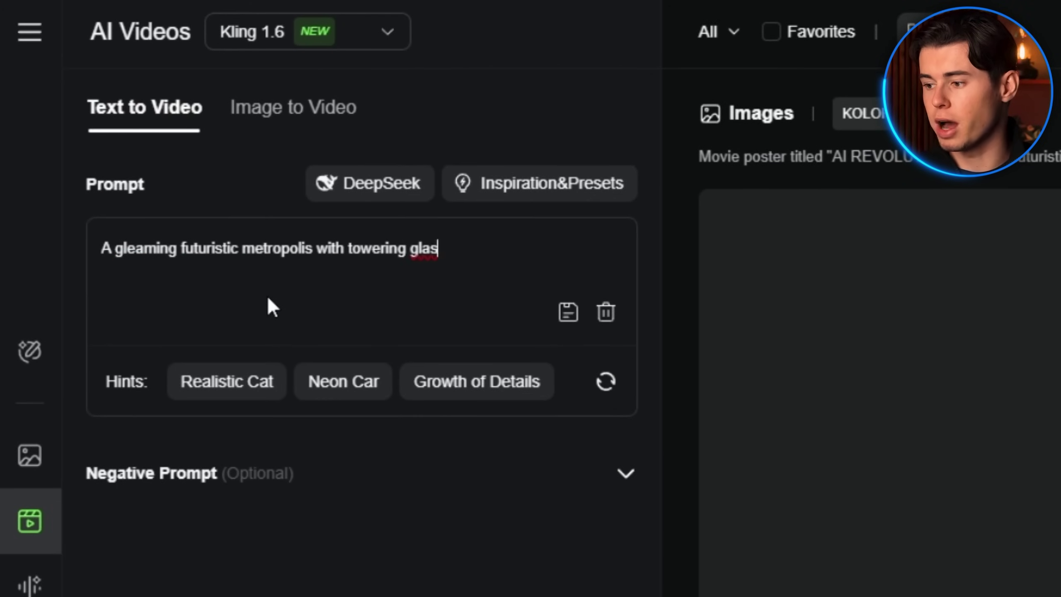
type("s skyscrapers and flying vehicles zooming between buildings. The city is bustling with activity as hol")
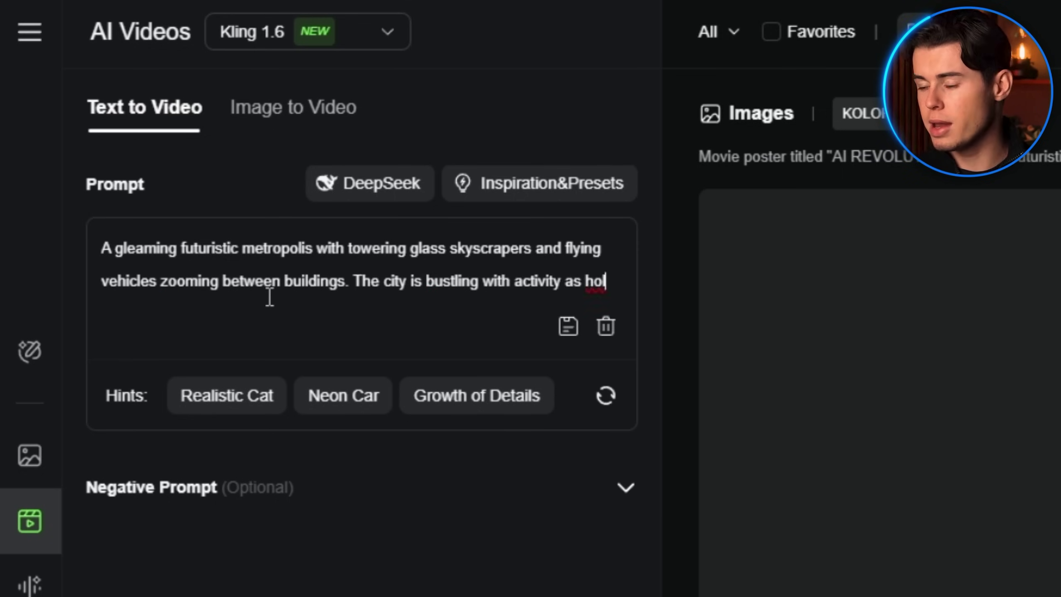
type("ographic advertisements illuminate the streets below. Neon lights reflect")
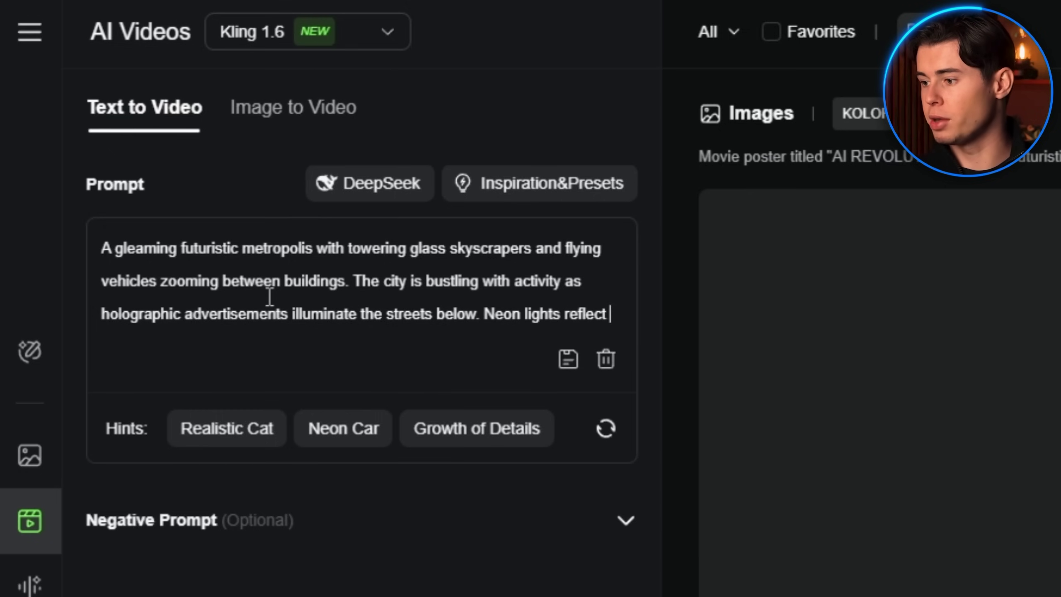
type("off wet pavement after a recent rainfall.")
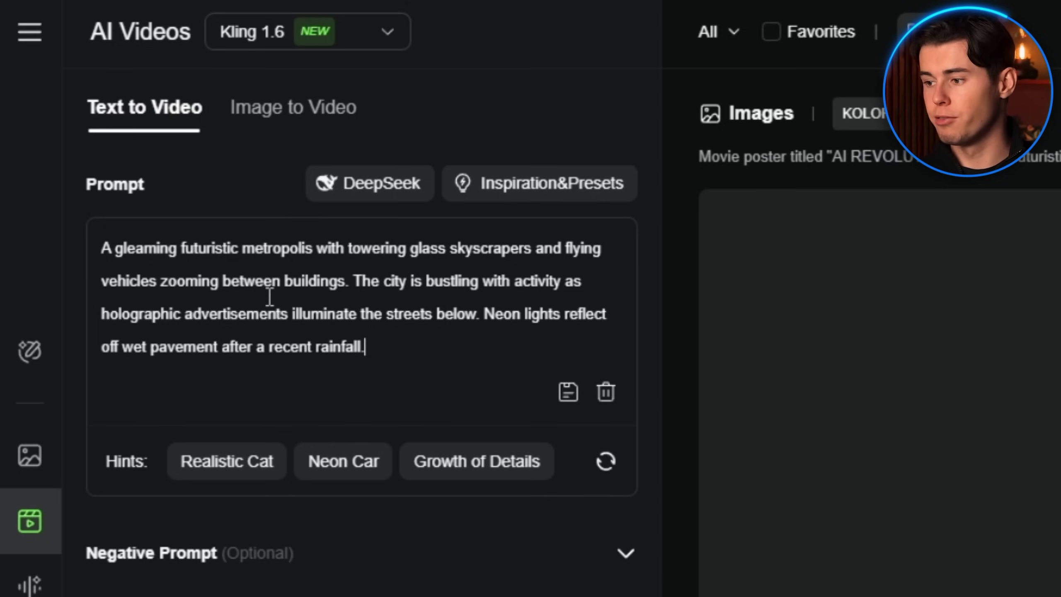
type(" the city and gradually descends, moving through the la")
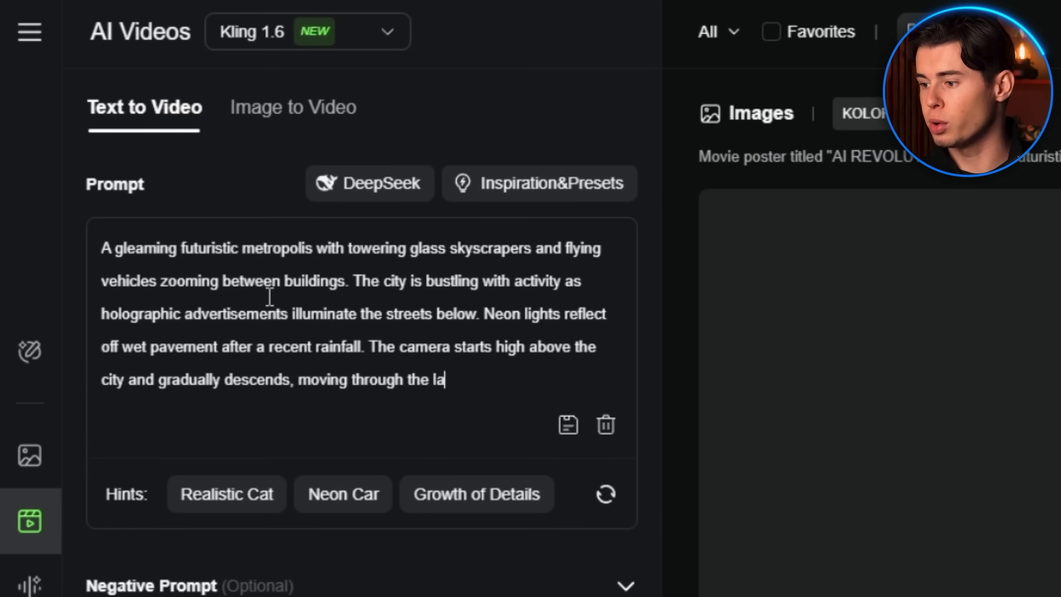
type(" to reveal the street level.")
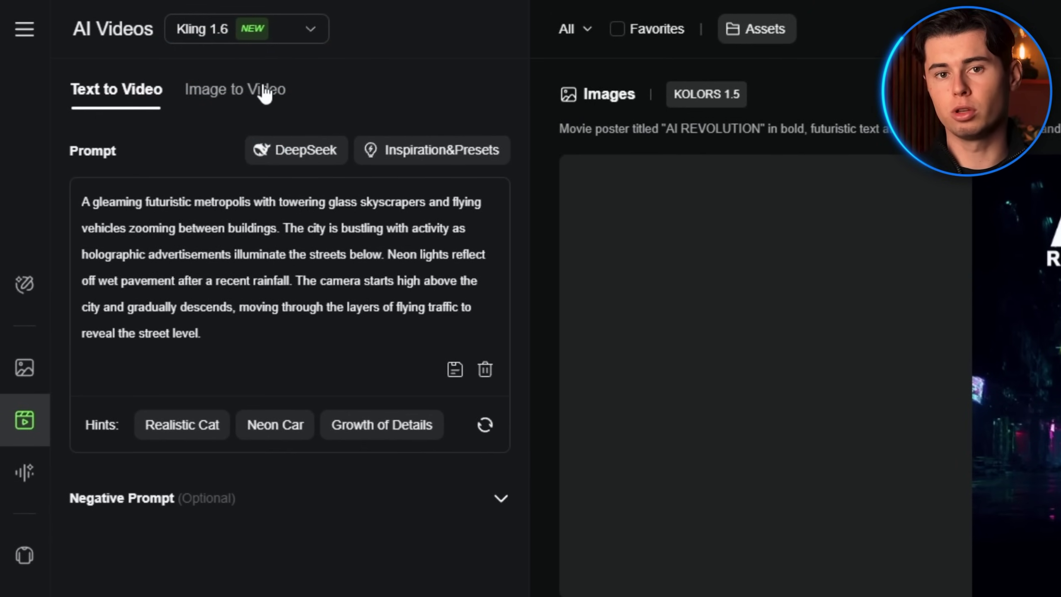
- Use the mountainside woman as the Image to Video start frame and select the old metropolis prompt
left_click(263, 92)
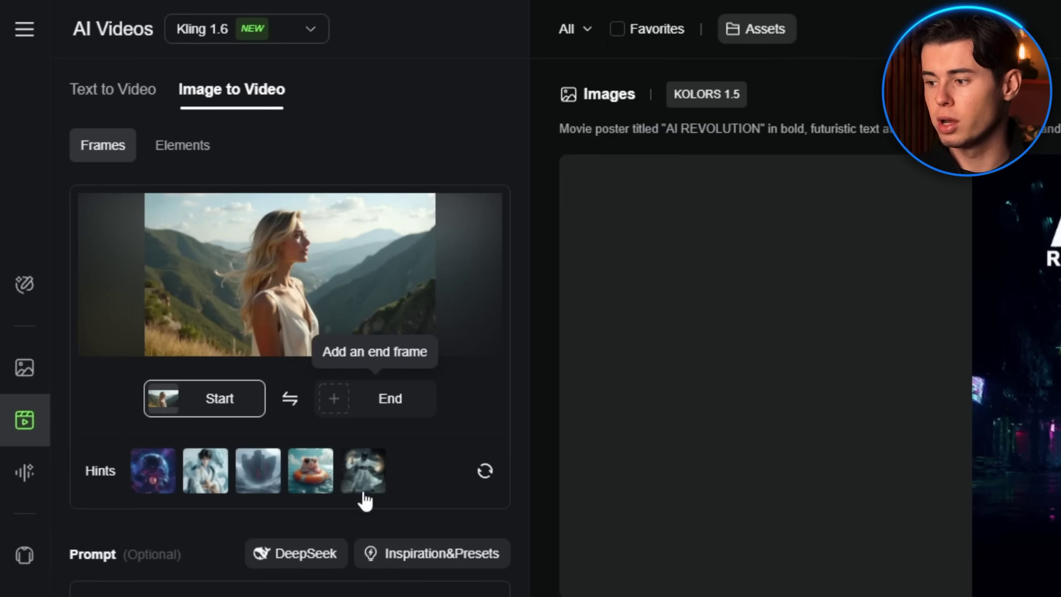
scroll(366, 499, "down", 5)
triple_click(263, 434)
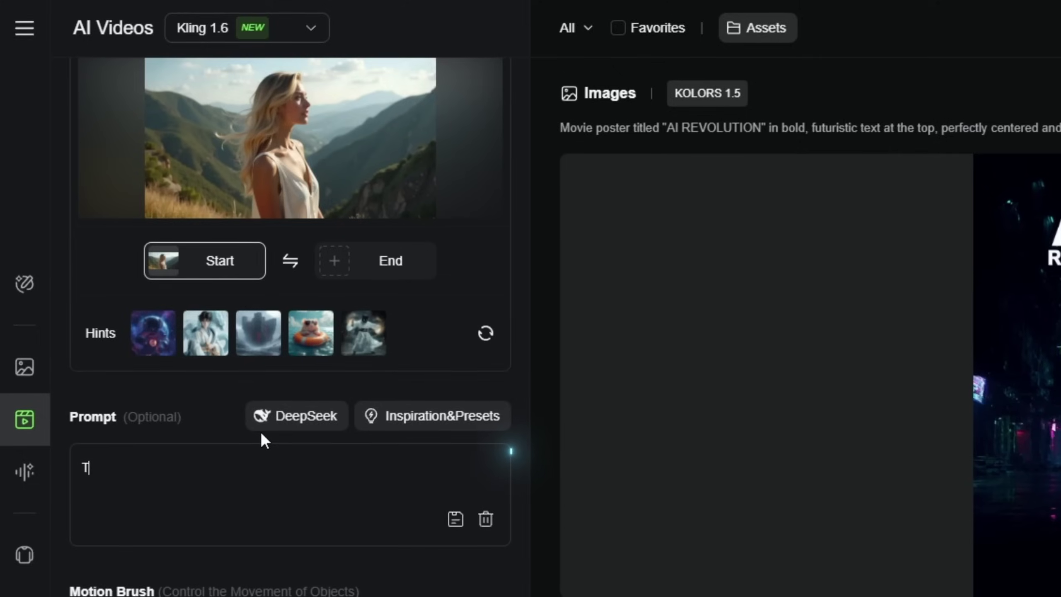
- Describe the woman's hair and clothes in the breeze, drifting clouds, soaring birds and a pull-back camera
type("he woman's hair and clothes")
type(" gently move in the mountain breeze")
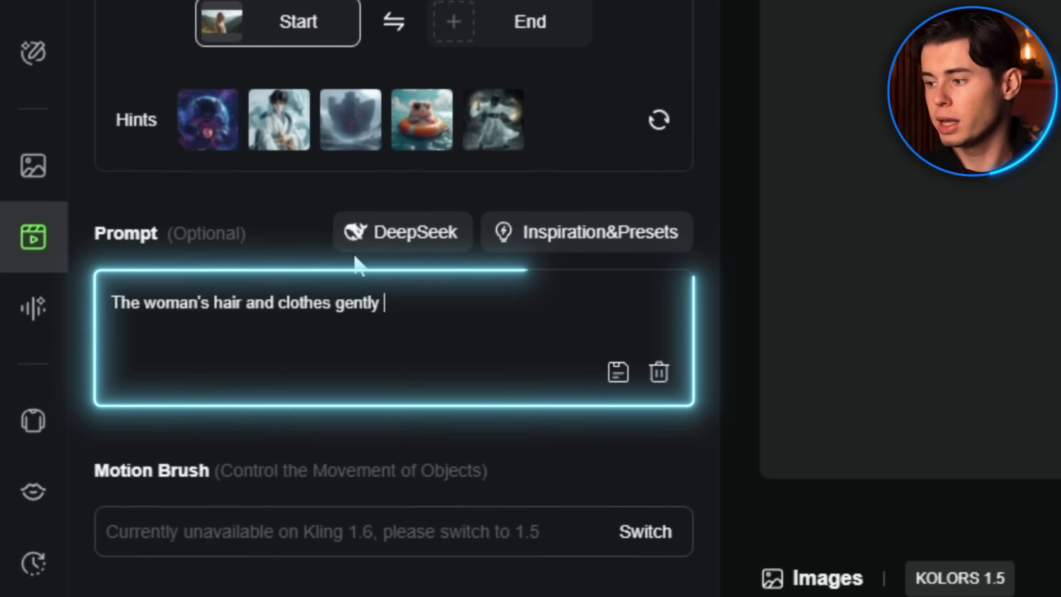
type(" as")
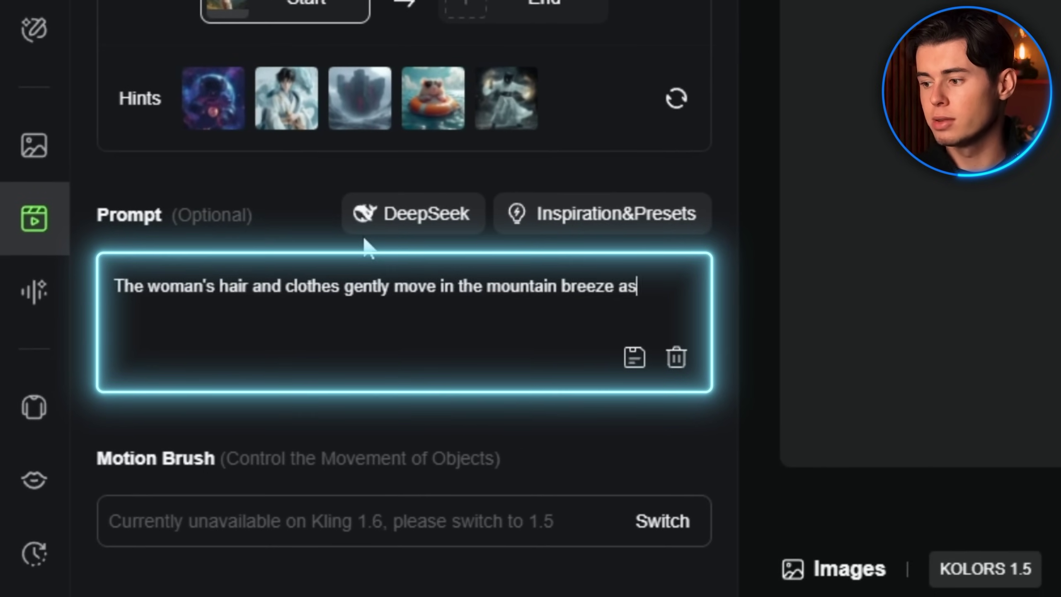
type(" she takes a deep breath of fresh air. ")
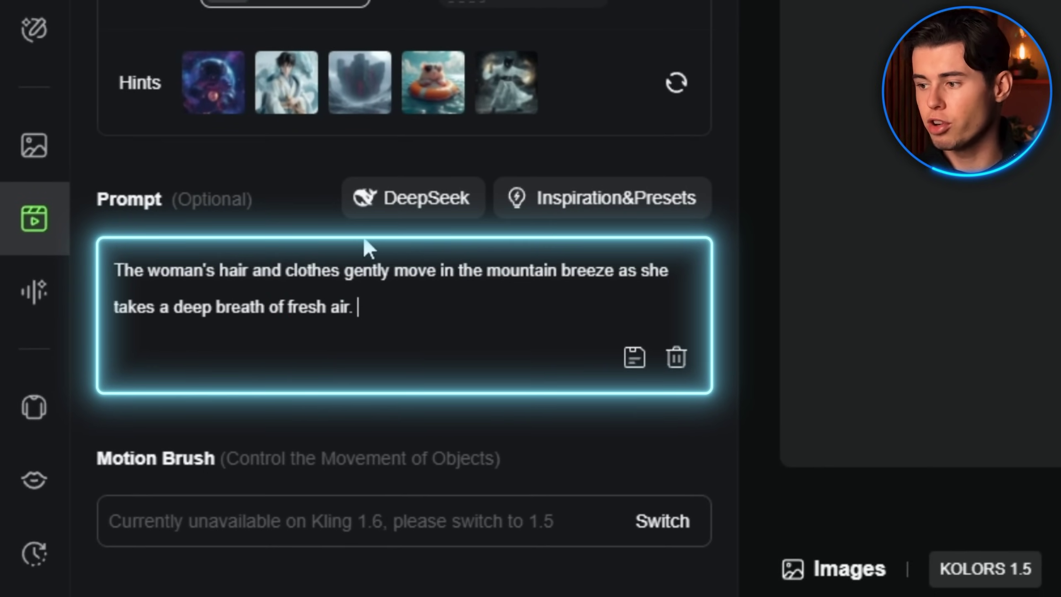
type("The clouds in the background drift slow")
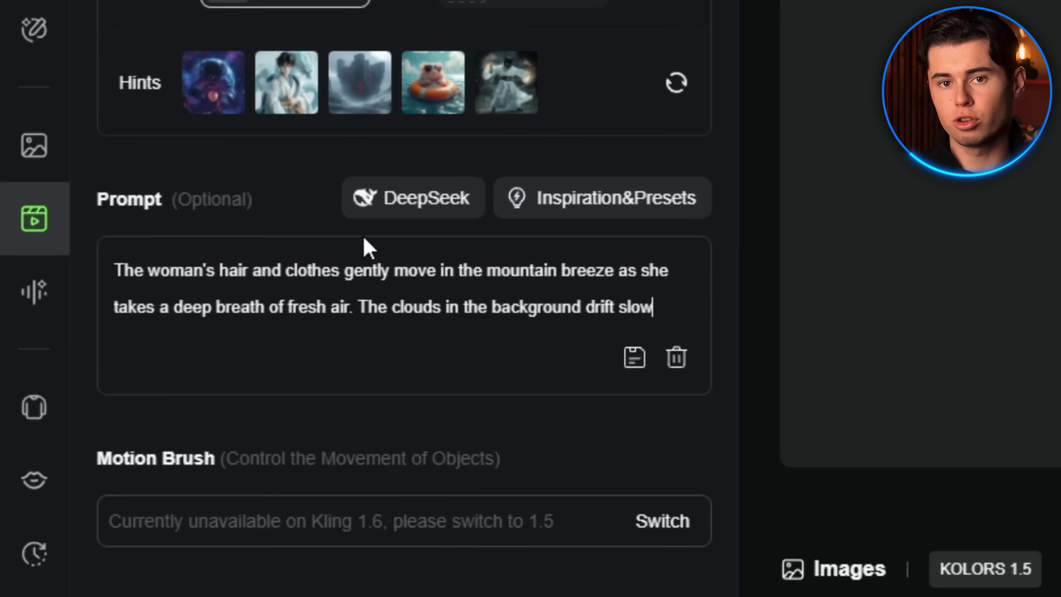
type("ly across the sky whi")
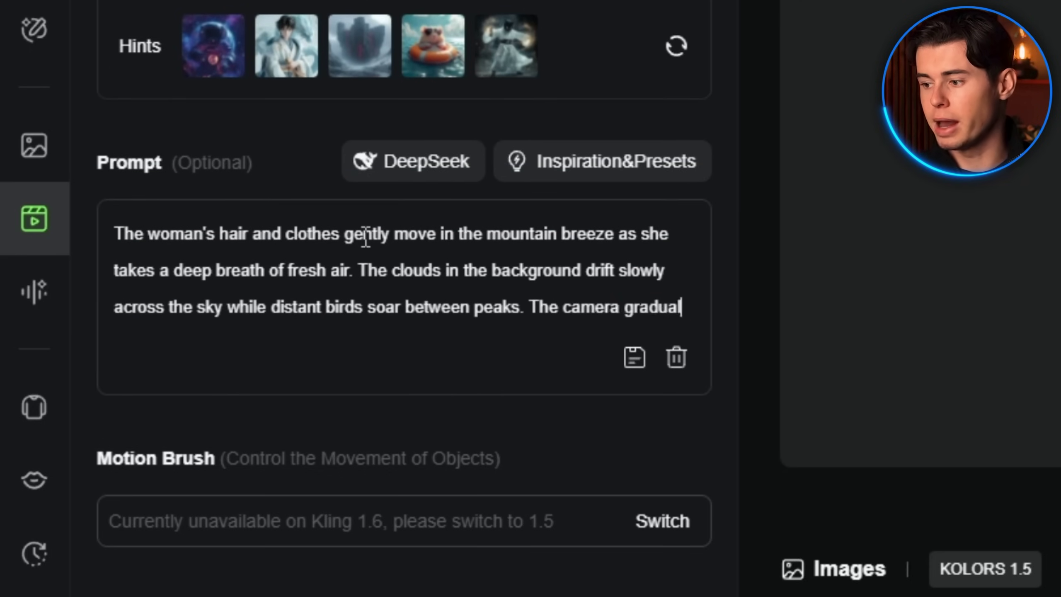
type("le distant birds soar between peaks. The camera gradually pulls b")
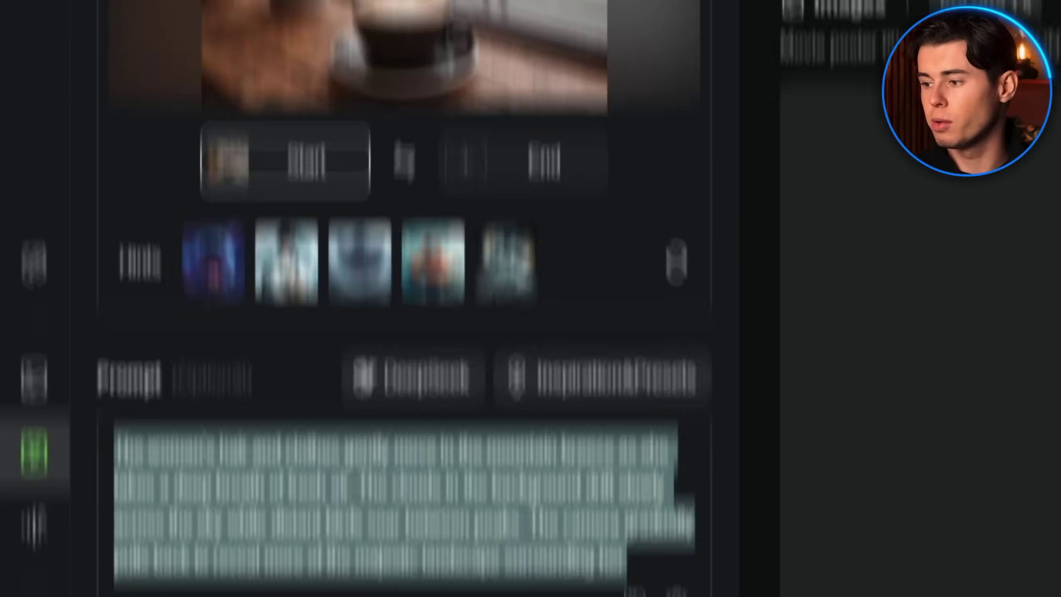
- Describe a coffee cup on a wooden windowsill in soft light, passersby, and an arcing camera
type("A coffee cup sits on a wo")
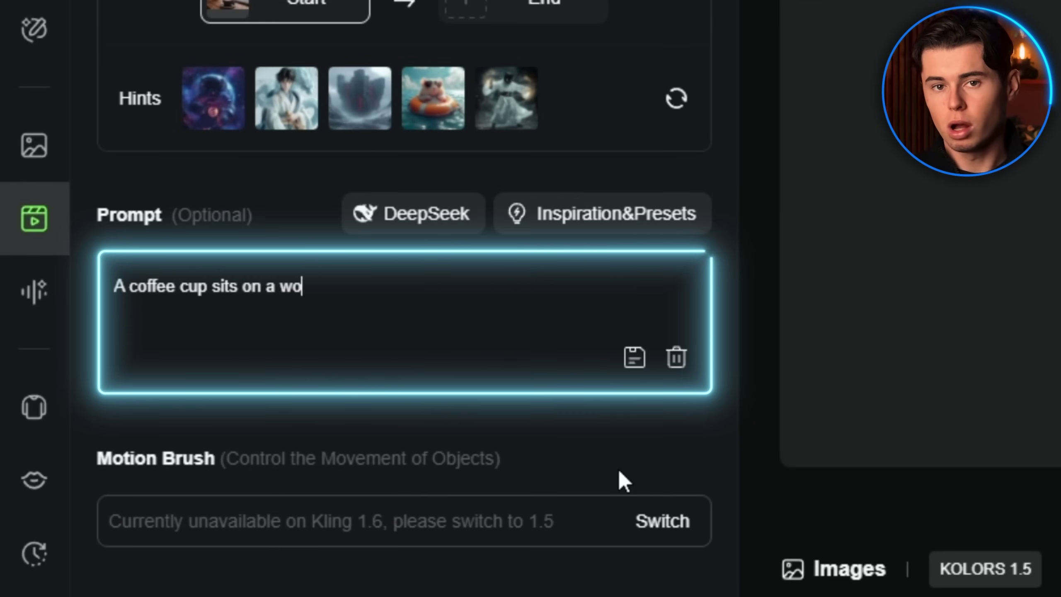
type("oden windowsill, with soft lgiht")
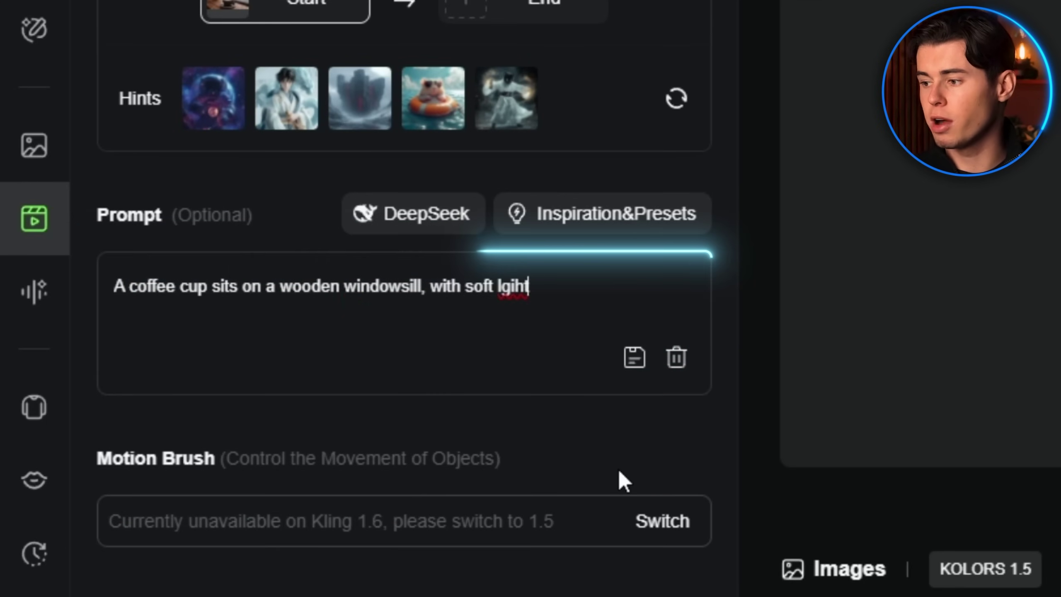
type(" coming through the window. Outside, people walk")
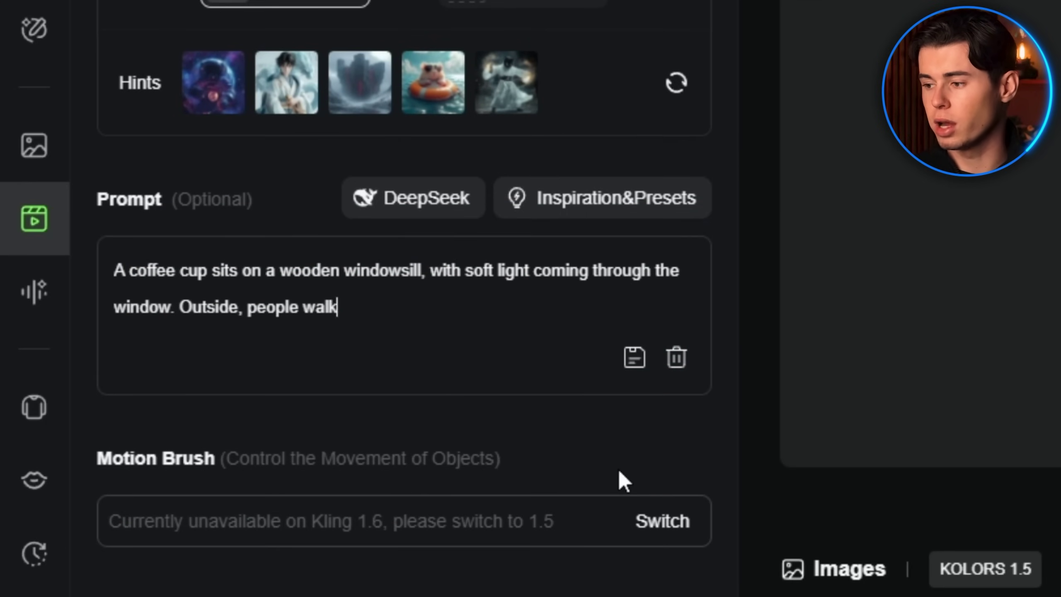
type(", some rushing, others strolling. The")
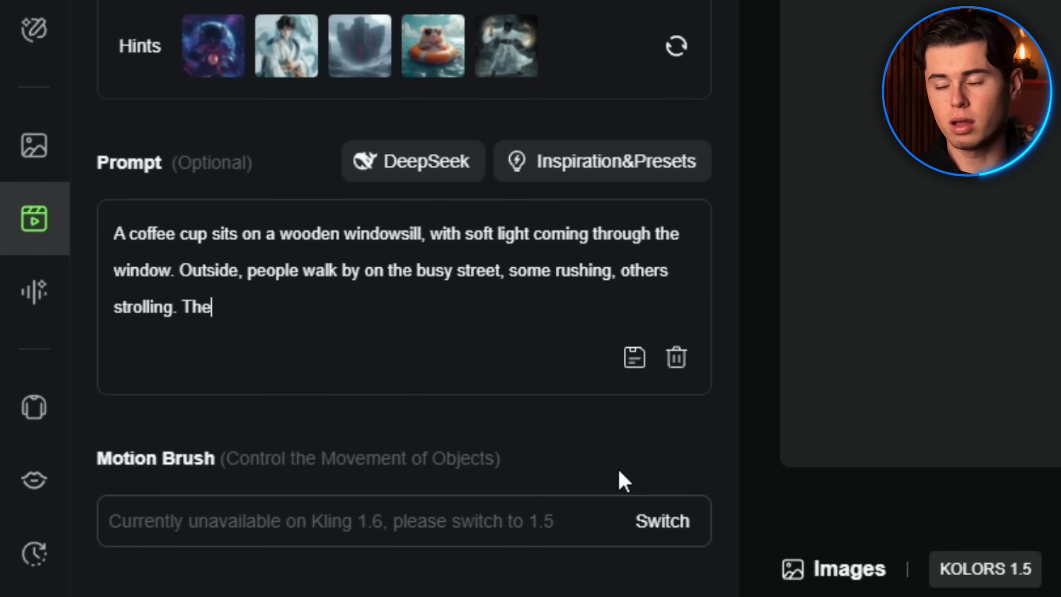
type(" camera slowly moves in a subtle arc around the cup, maintaining focus o")
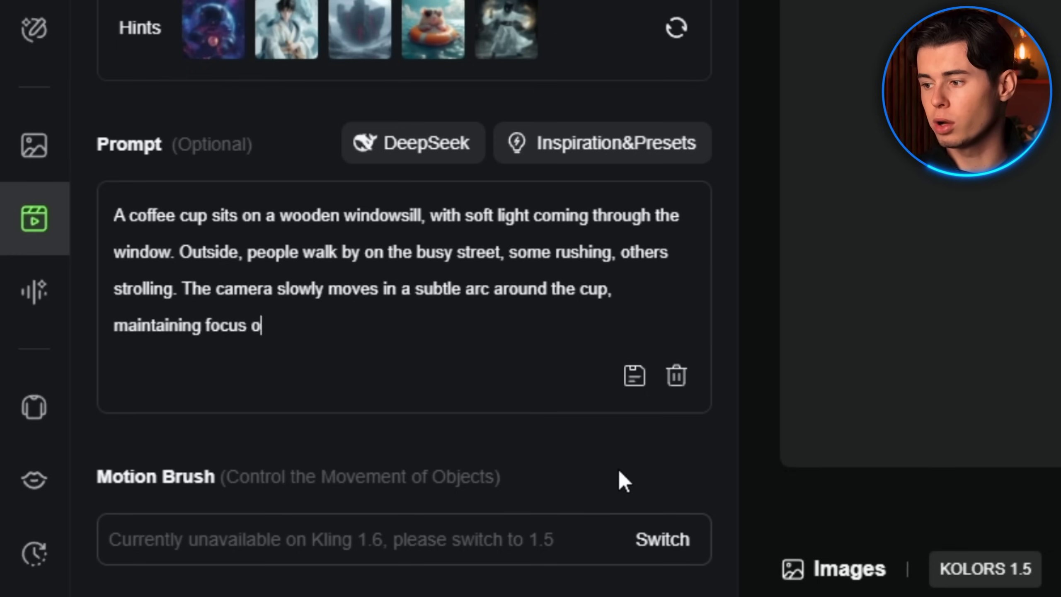
type("gradually blurs.")
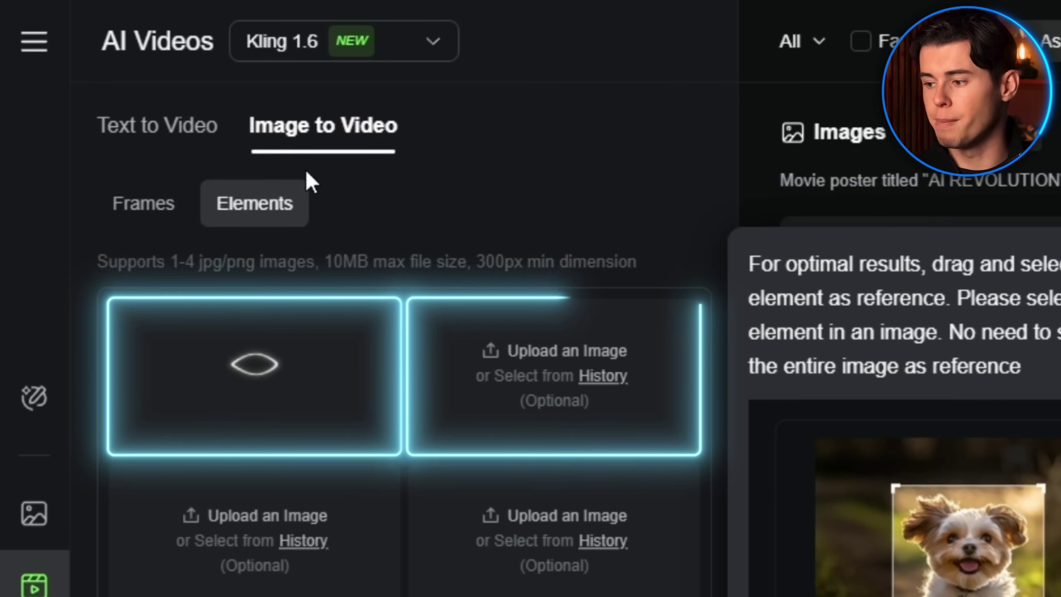
- Describe the businessman presenting confidently in a modern office as the camera slowly zooms in
scroll(320, 196, "down", 5)
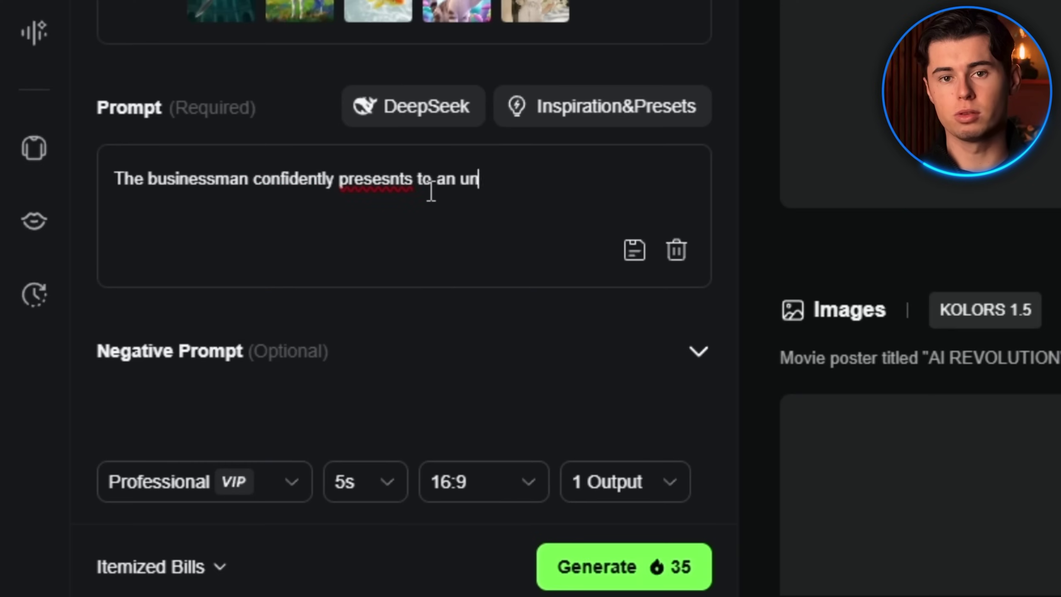
type("modern office space, gesturing with his hands as he speaks.")
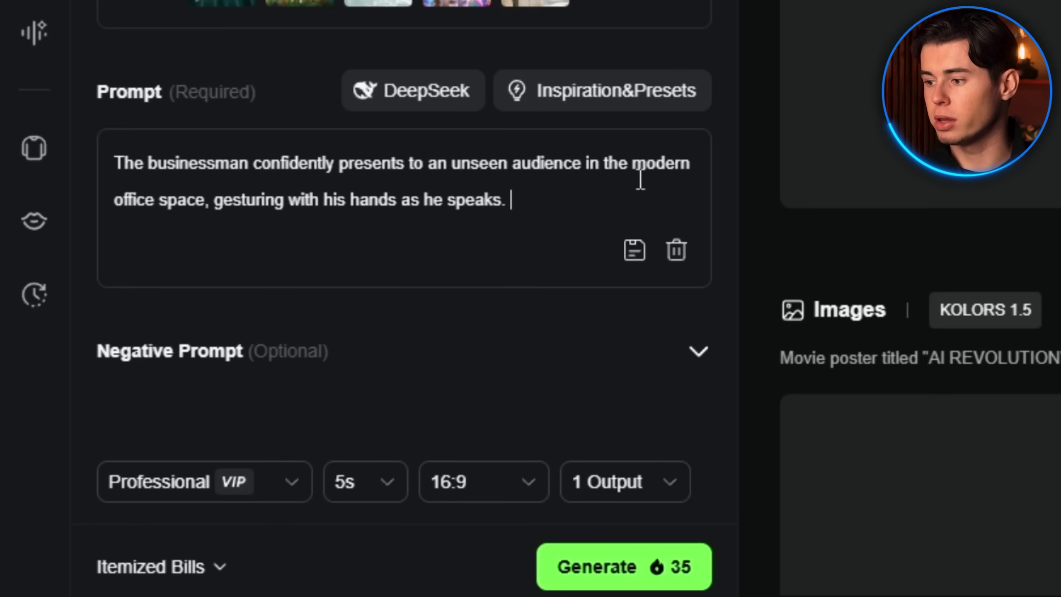
type(" remains static while he moves naturally. Th")
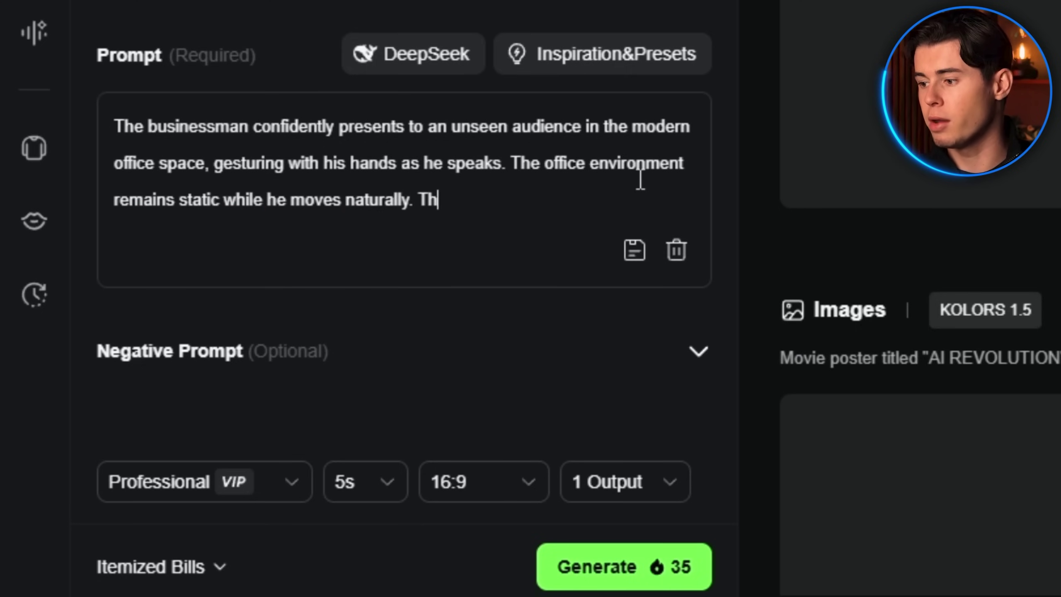
type(" as he d")
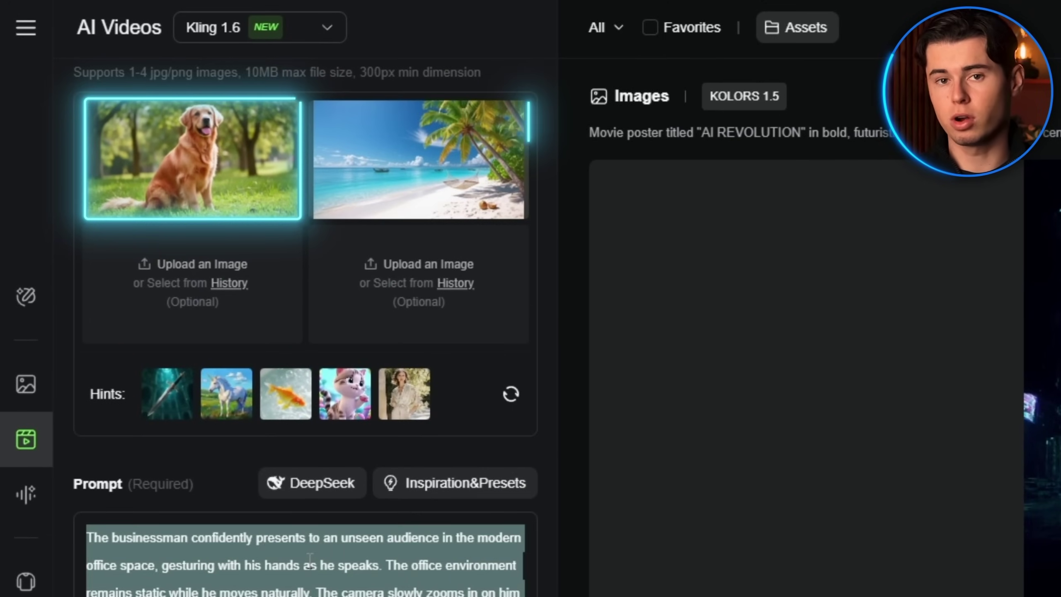
- Write a golden retriever running along the shoreline, kicking up sand, with the camera panning beside it
type("The golden retri")
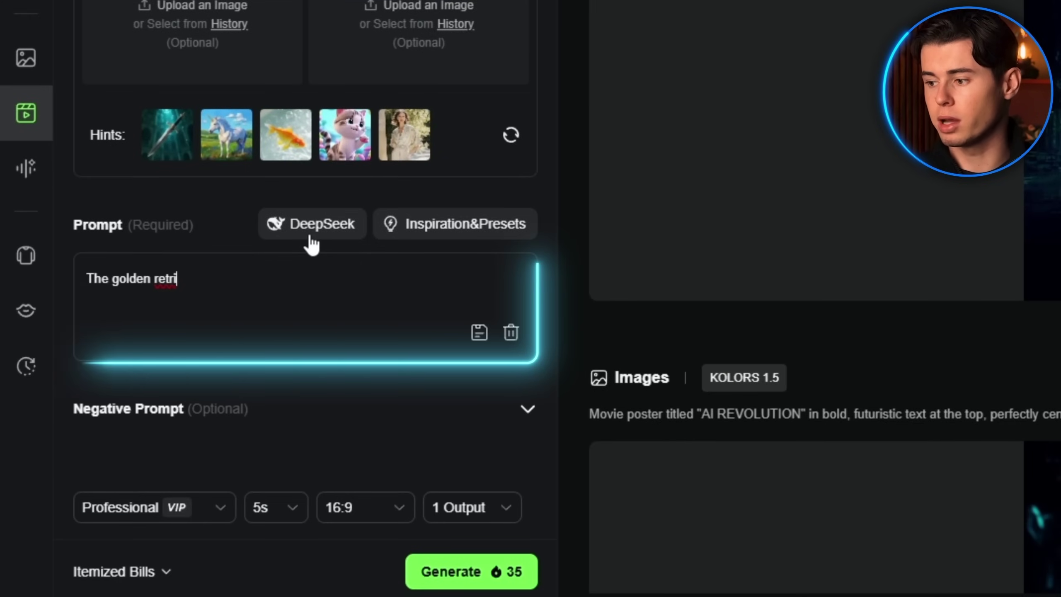
type("ever runs playfully along the shoreline,")
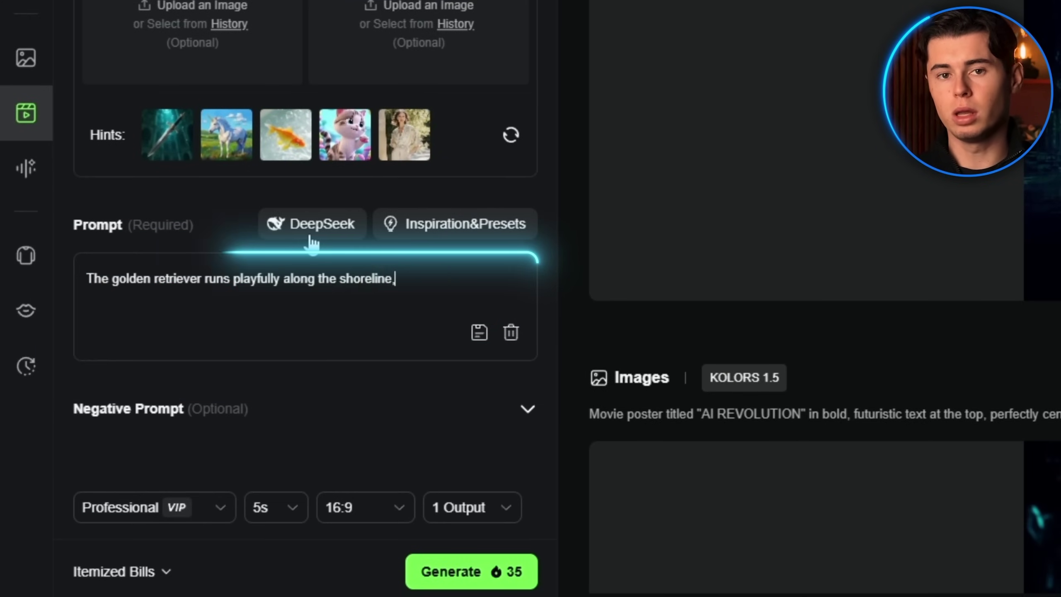
type(" kicking up sand and water as it")
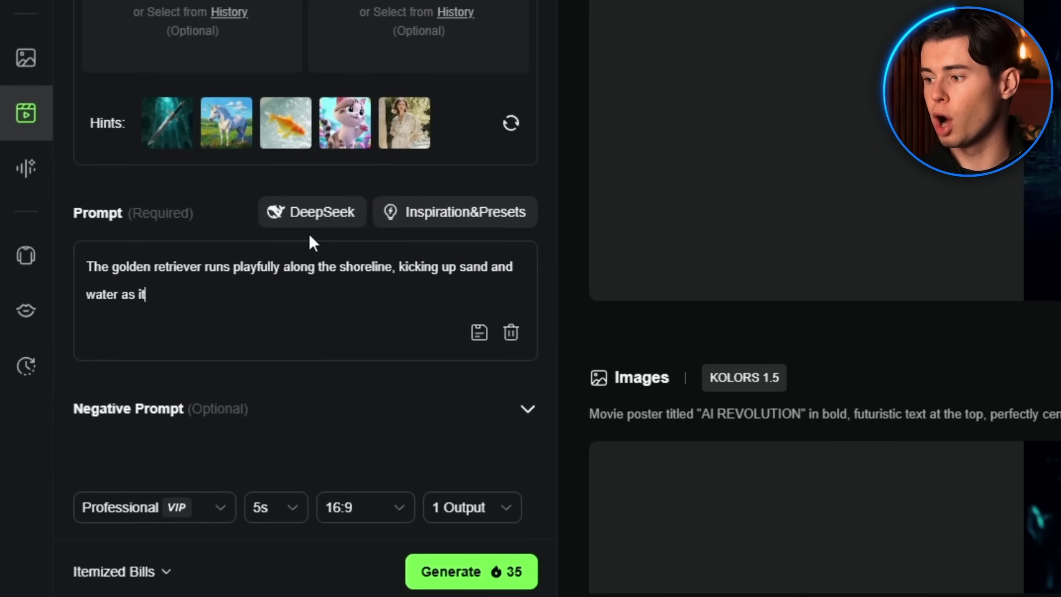
type("s paws hit the wet beach. Its fur an")
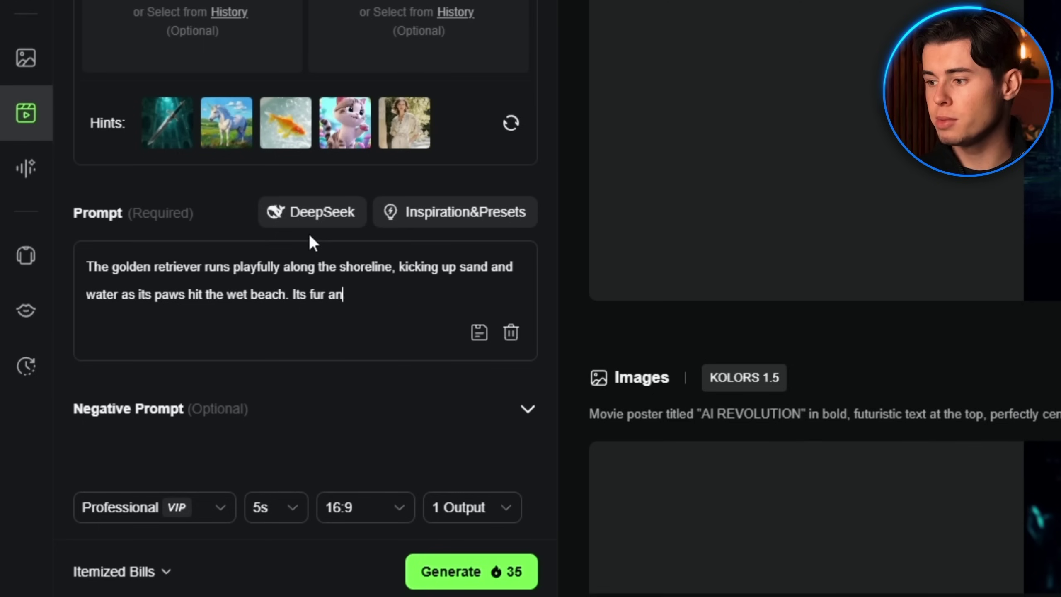
type("d ears bounce with each stride")
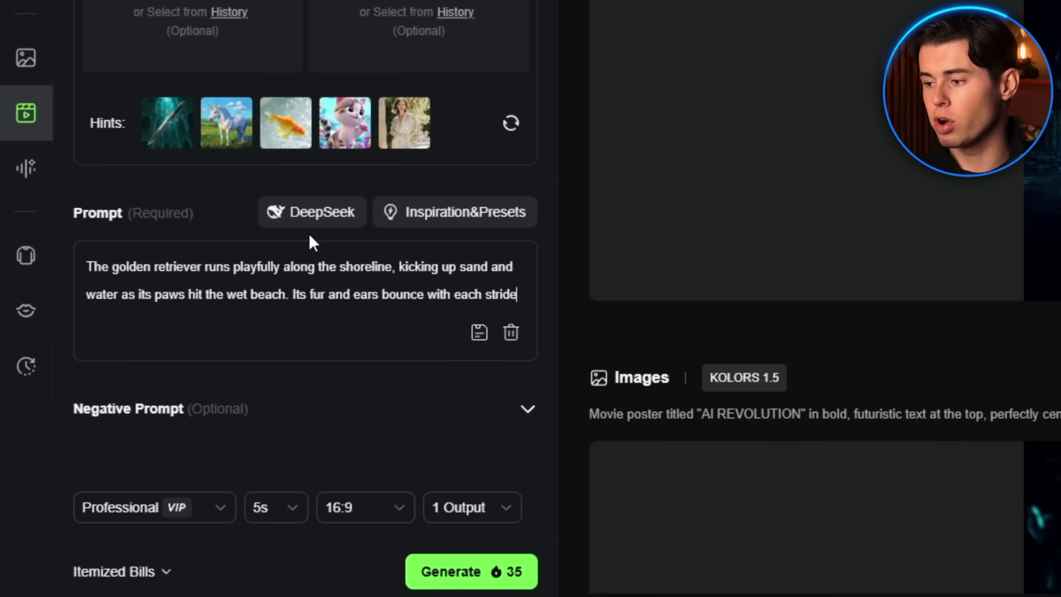
type(" as it chases after an unseen object. Waves gently roll onto the shore in")
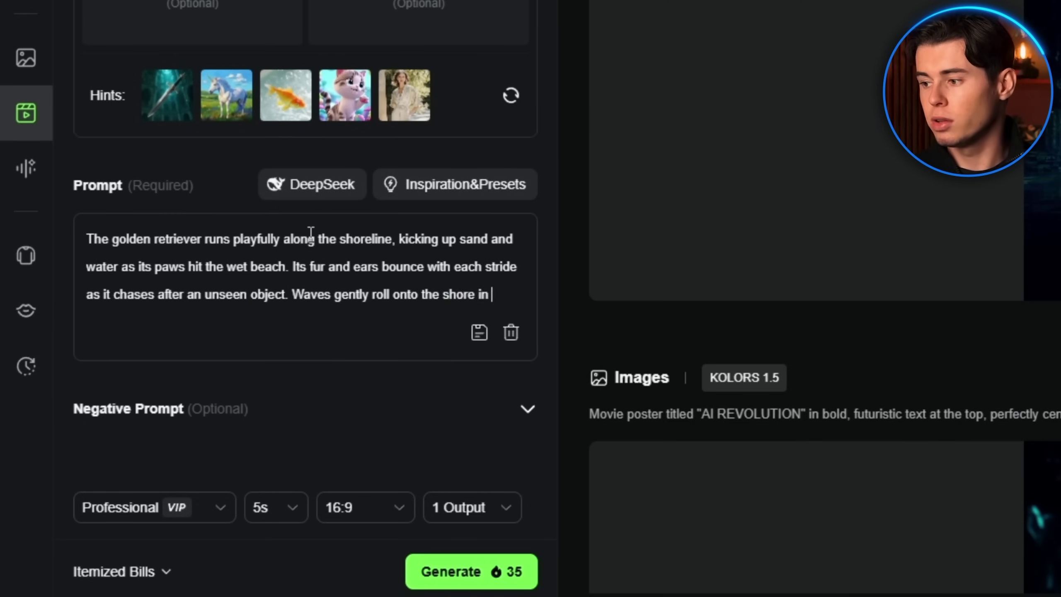
type(" the background while seagulls fly overhead. The camera pans smoothly")
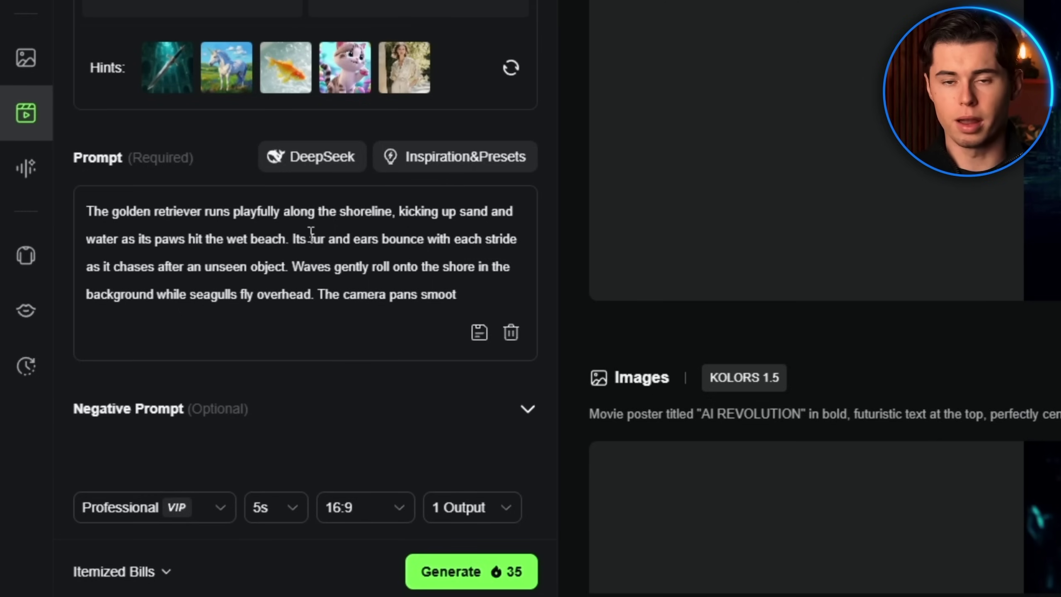
type(", followng the dog from the side as it runs from left to right across the frame.")
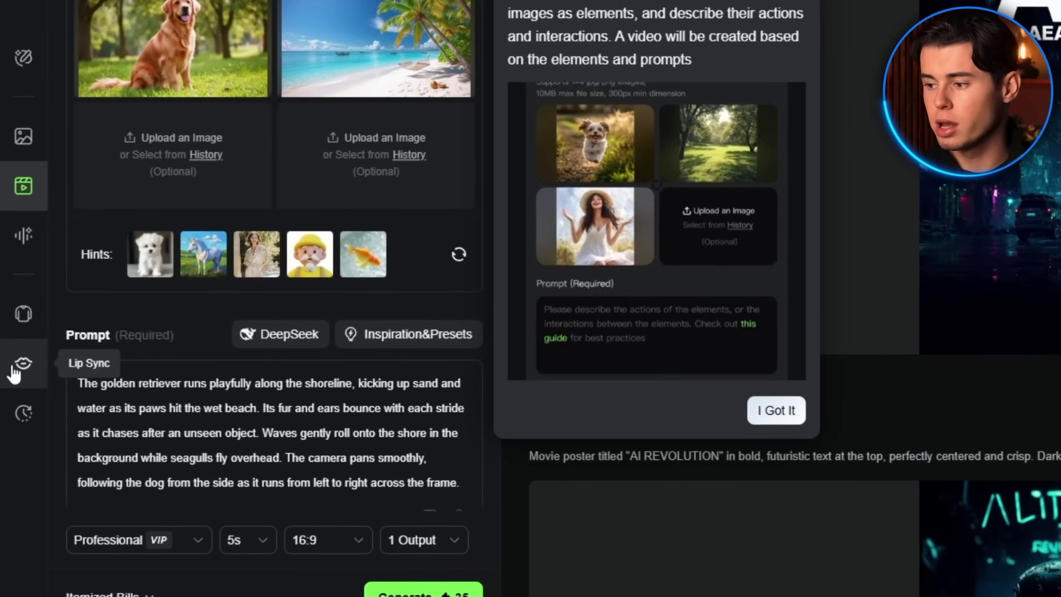
- Open Lip Sync and bring up the Text to Speech / Upload Audio voice options
left_click(16, 412)
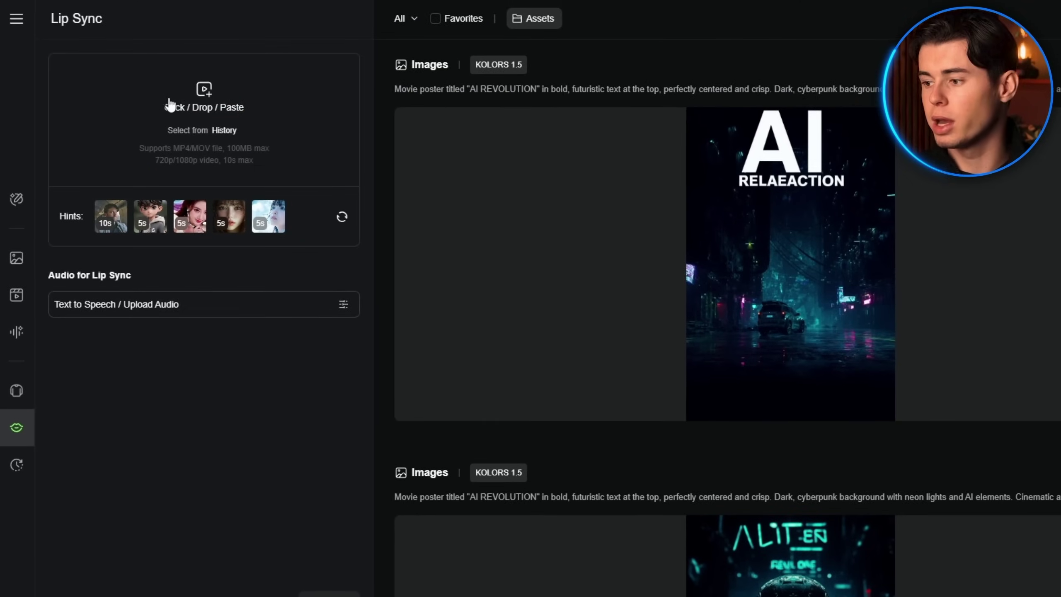
left_click(159, 310)
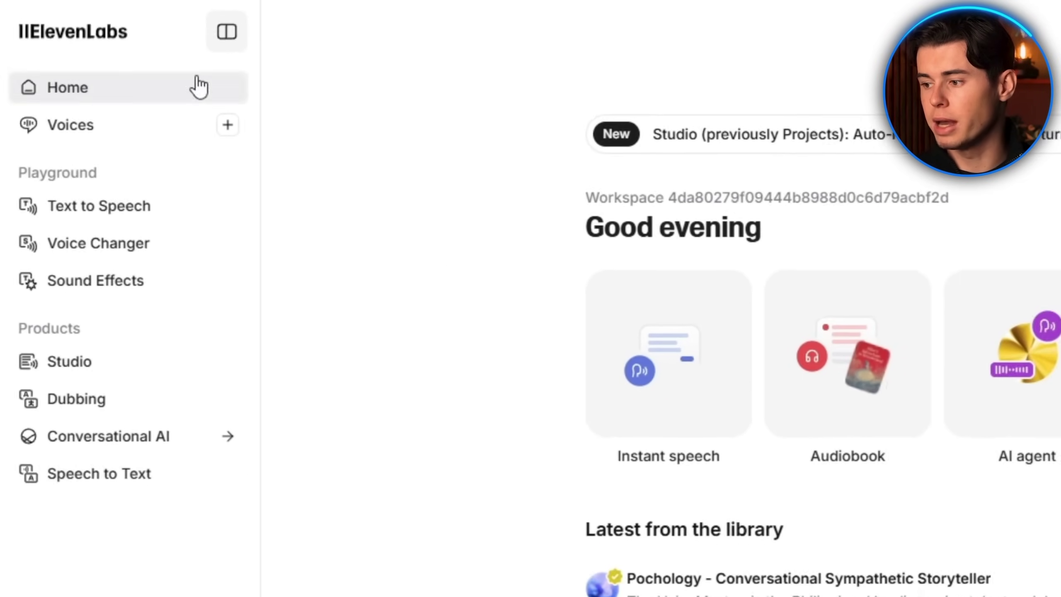
- Preview the Drew (Legacy) voice and generate speech for the 27% revenue growth line
left_click(69, 147)
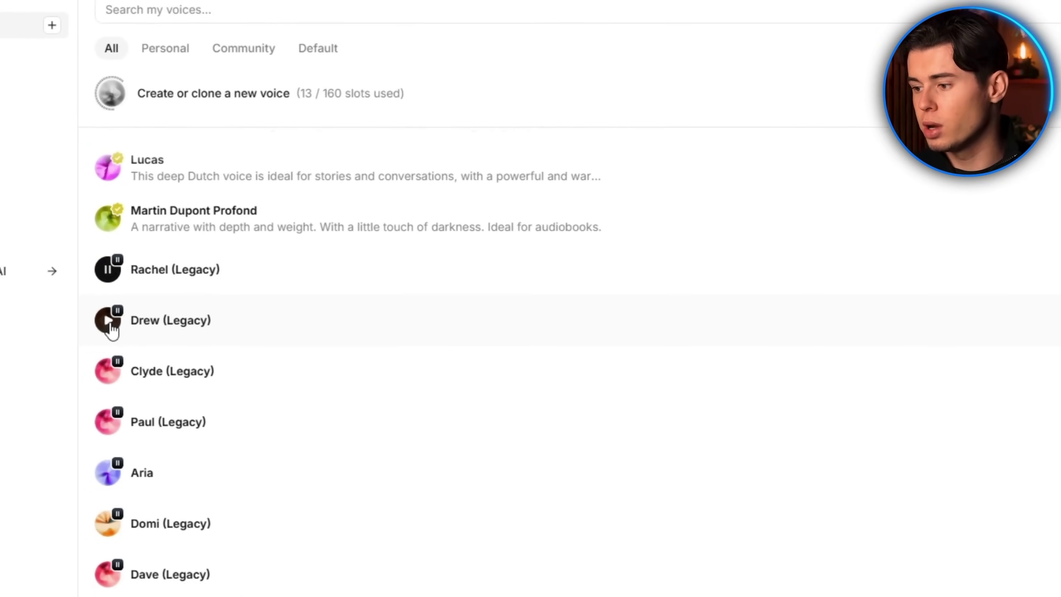
left_click(162, 324)
scroll(389, 343, "down", 2)
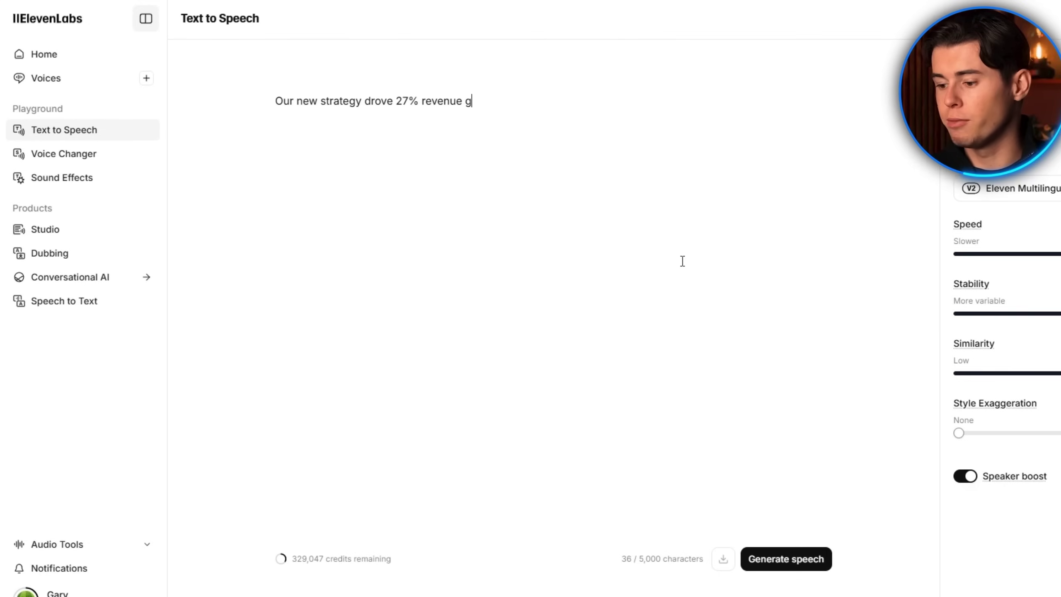
left_click(772, 563)
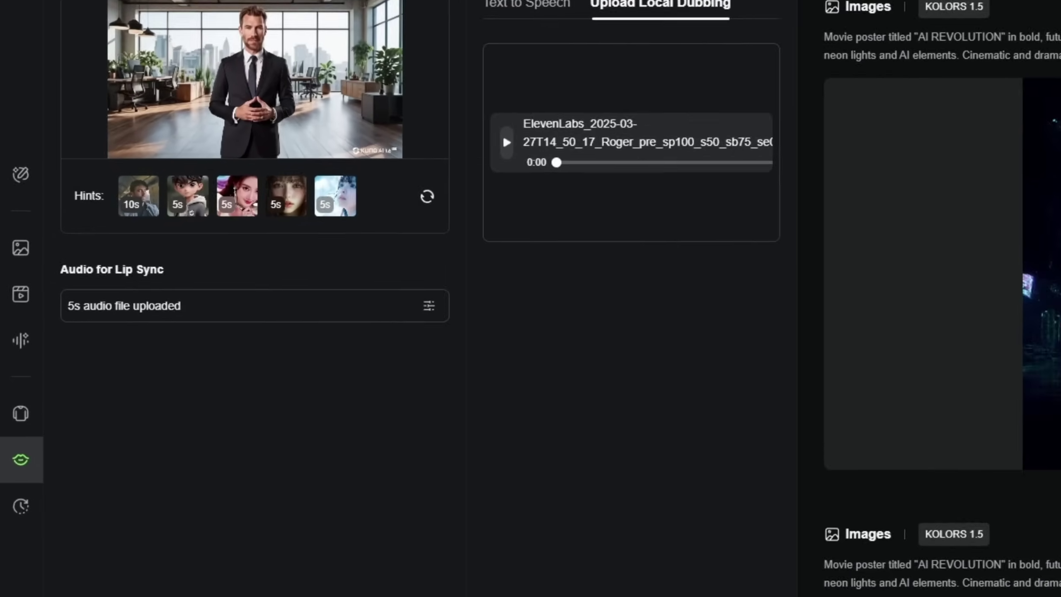
- Return to AI Videos' Image to Video page with the golden retriever beach elements
left_click(24, 295)
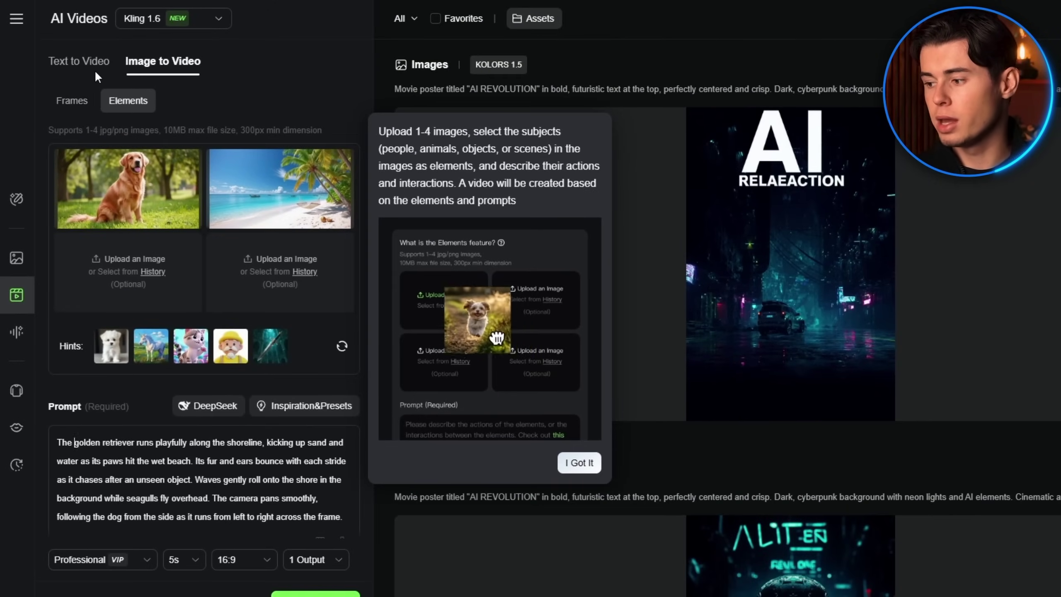
- Generate the golden retriever prompt as Text to Video in Professional mode (5s, 16:9)
left_click(96, 71)
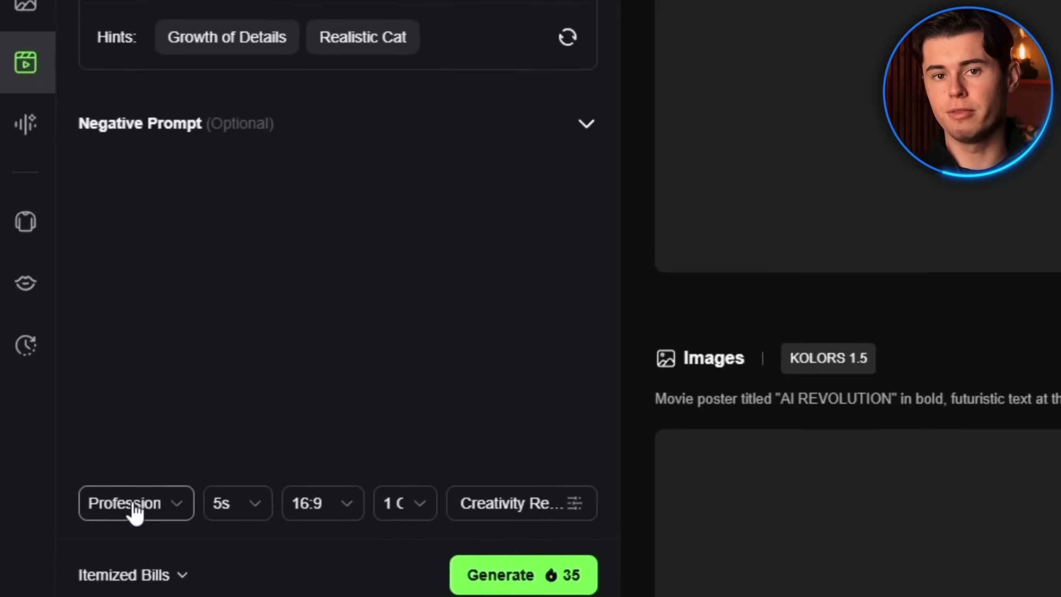
left_click(134, 508)
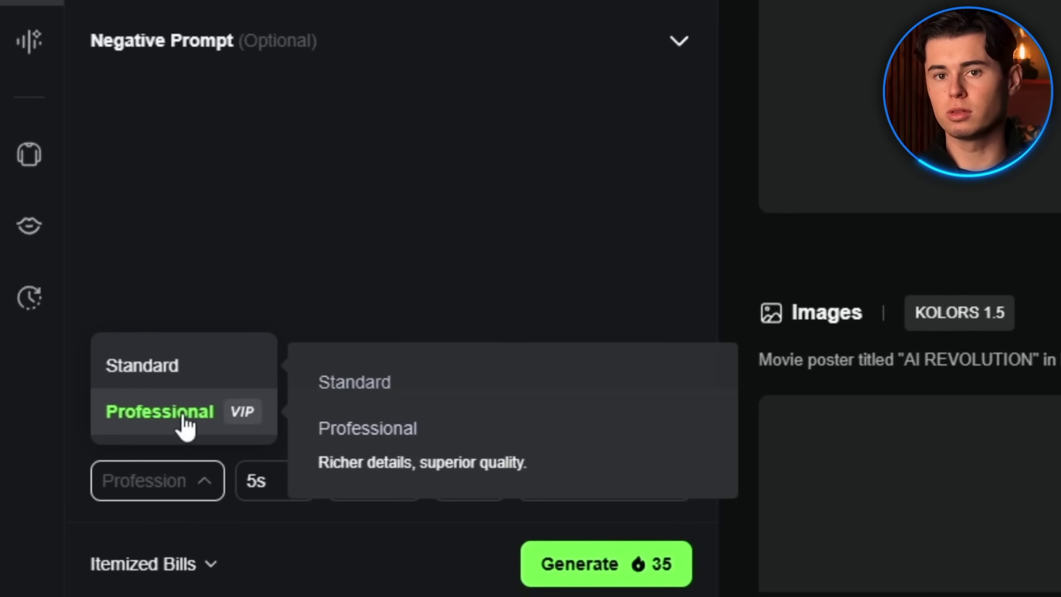
left_click(187, 426)
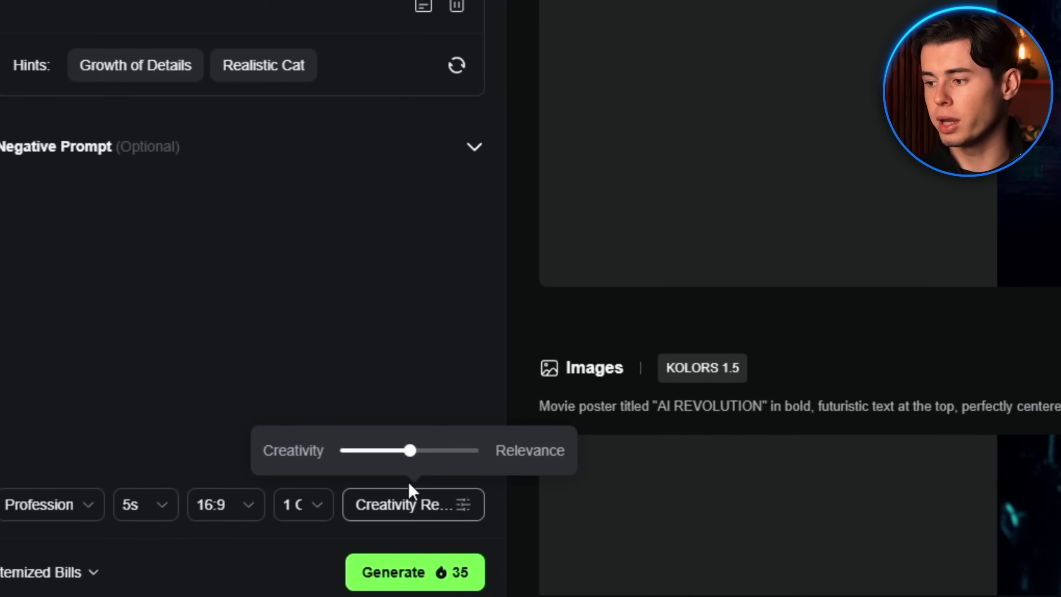
- Adjust the Creativity–Relevance slider, leaving it at 0.5
mouse_move(416, 451)
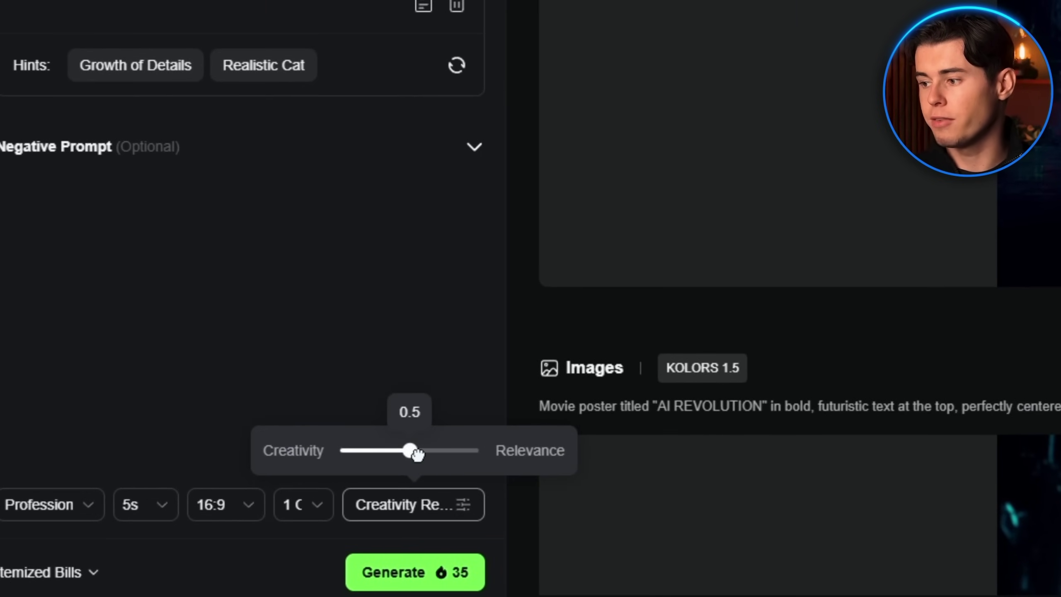
left_click_drag(447, 454, 486, 454)
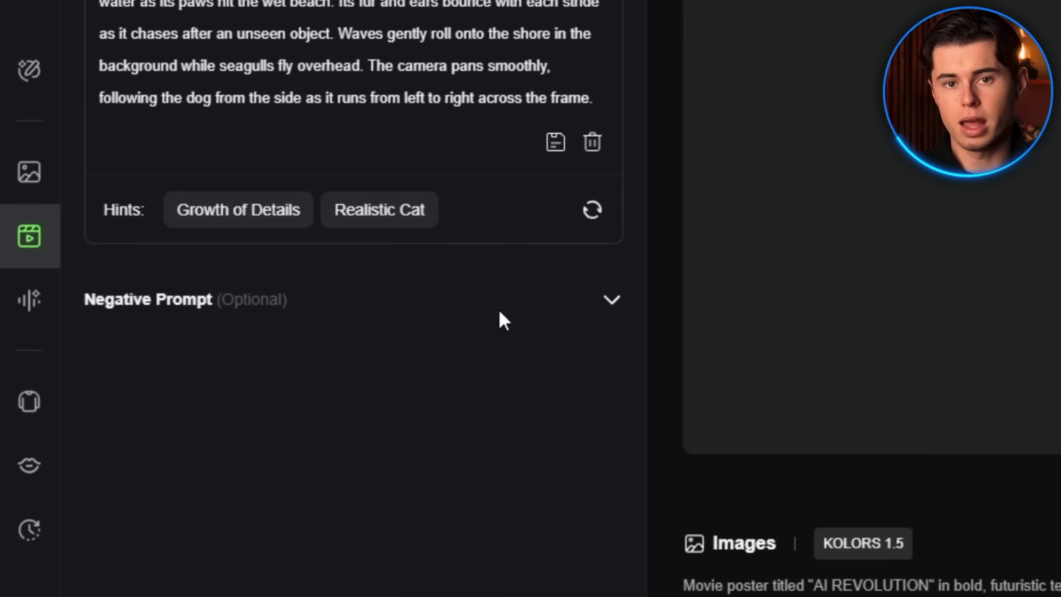
- Expand Negative Prompt and enter 'blurry, distorted' as unwanted qualities
left_click(162, 324)
left_click(213, 419)
type("blurry, distorted")
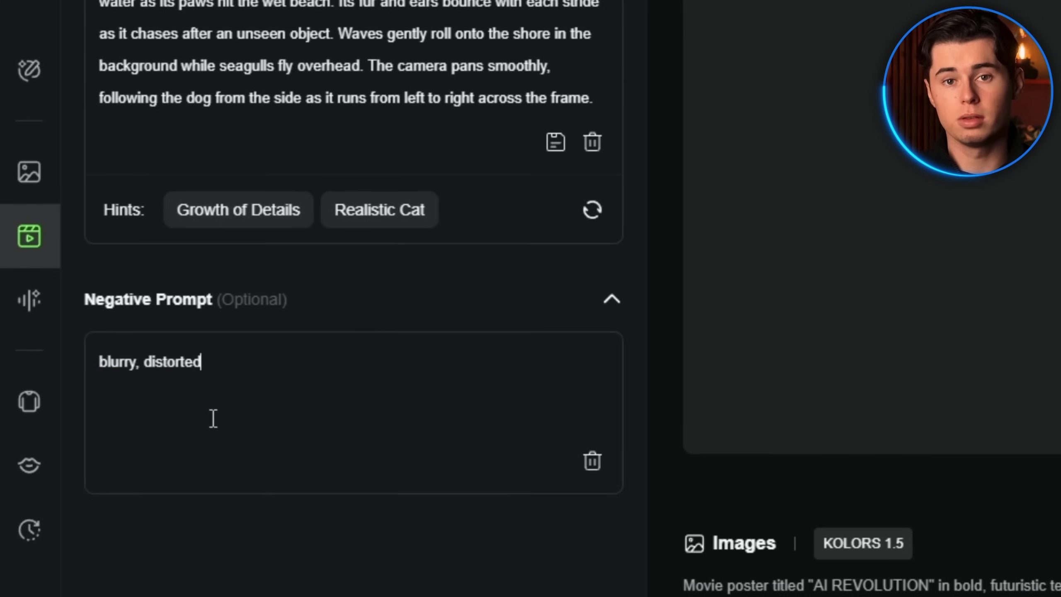